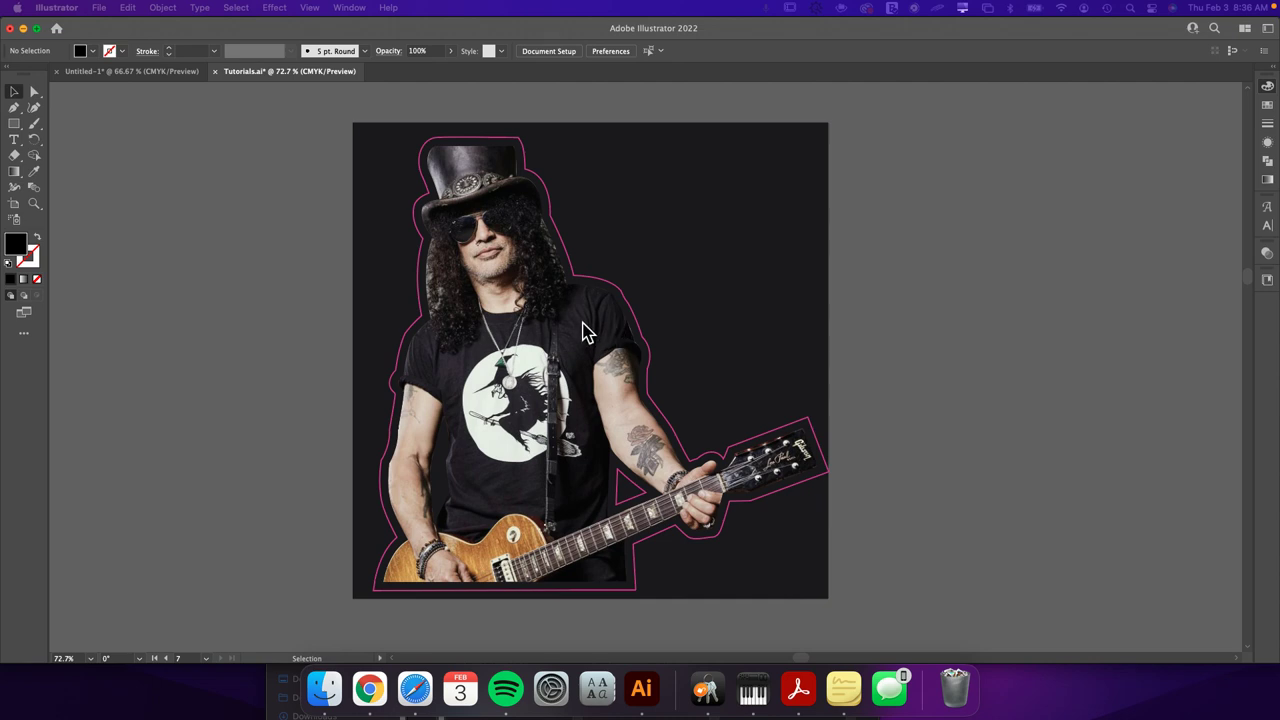
# Step: Show the Color panel beside the guitarist photo and its pink traced outline
pyautogui.click(645, 345)
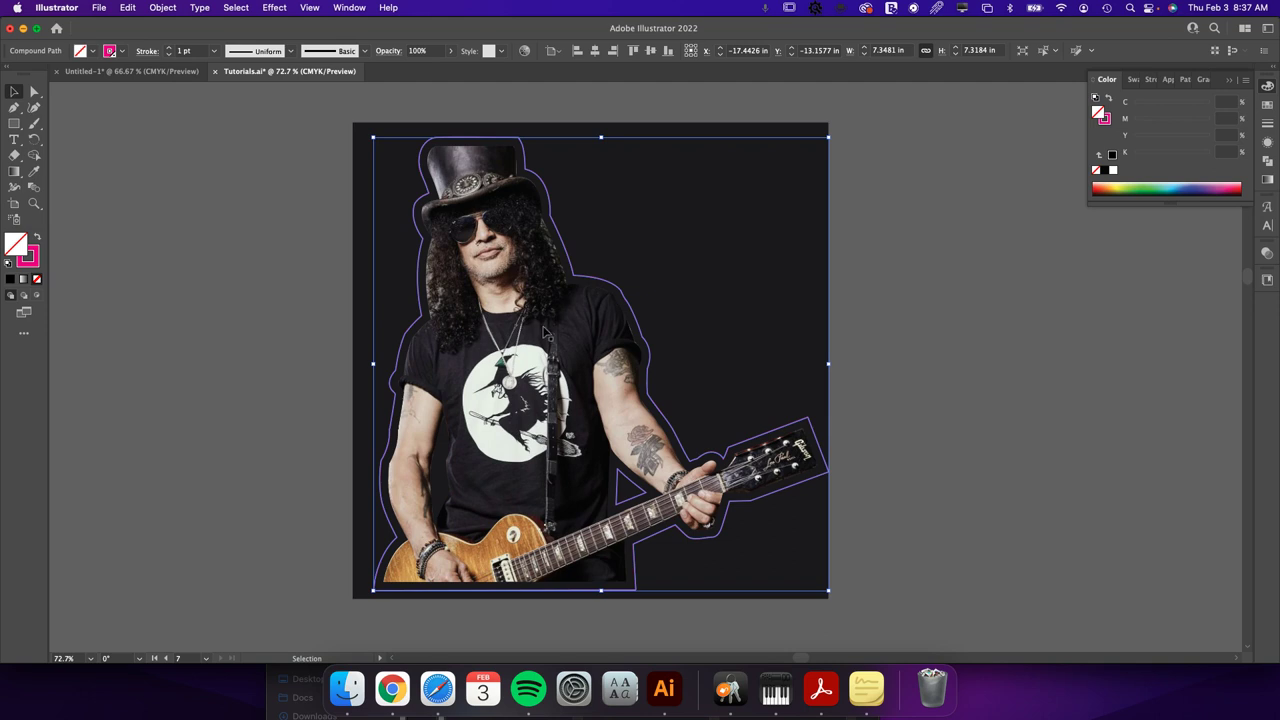
# Step: Delete the dark background rectangle behind the photo
pyautogui.press('super+shift+a')
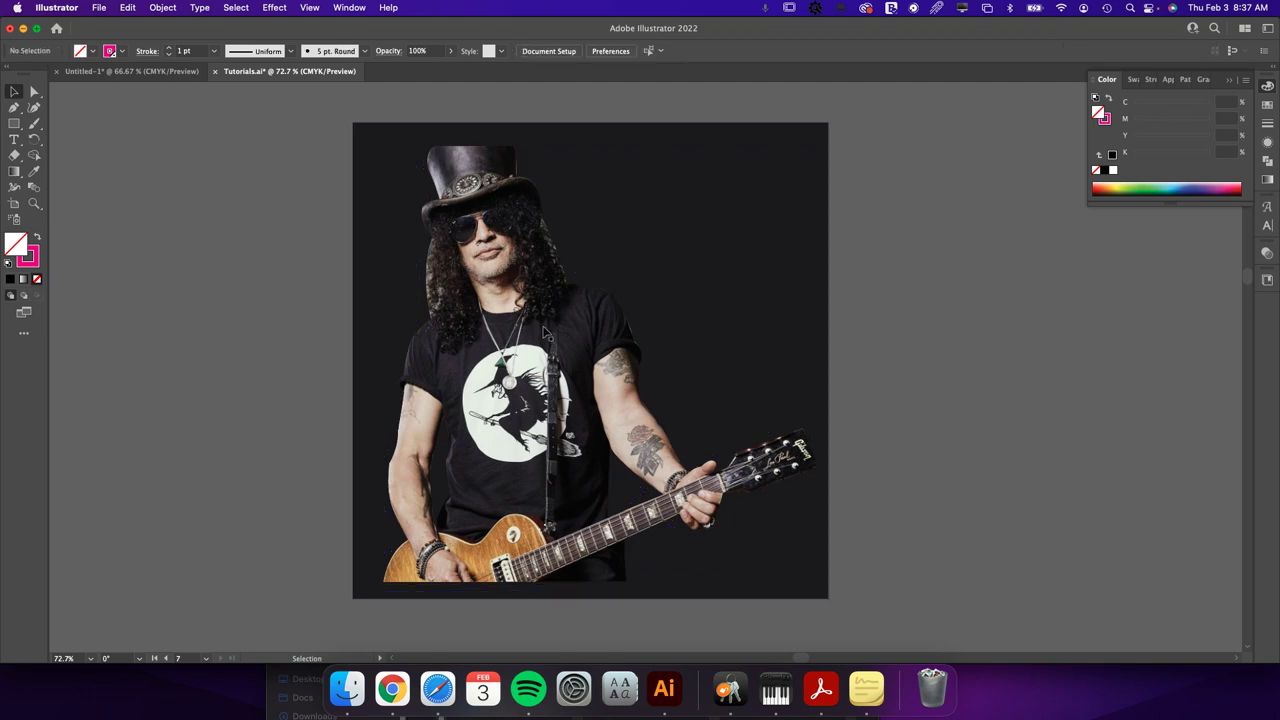
pyautogui.click(737, 267)
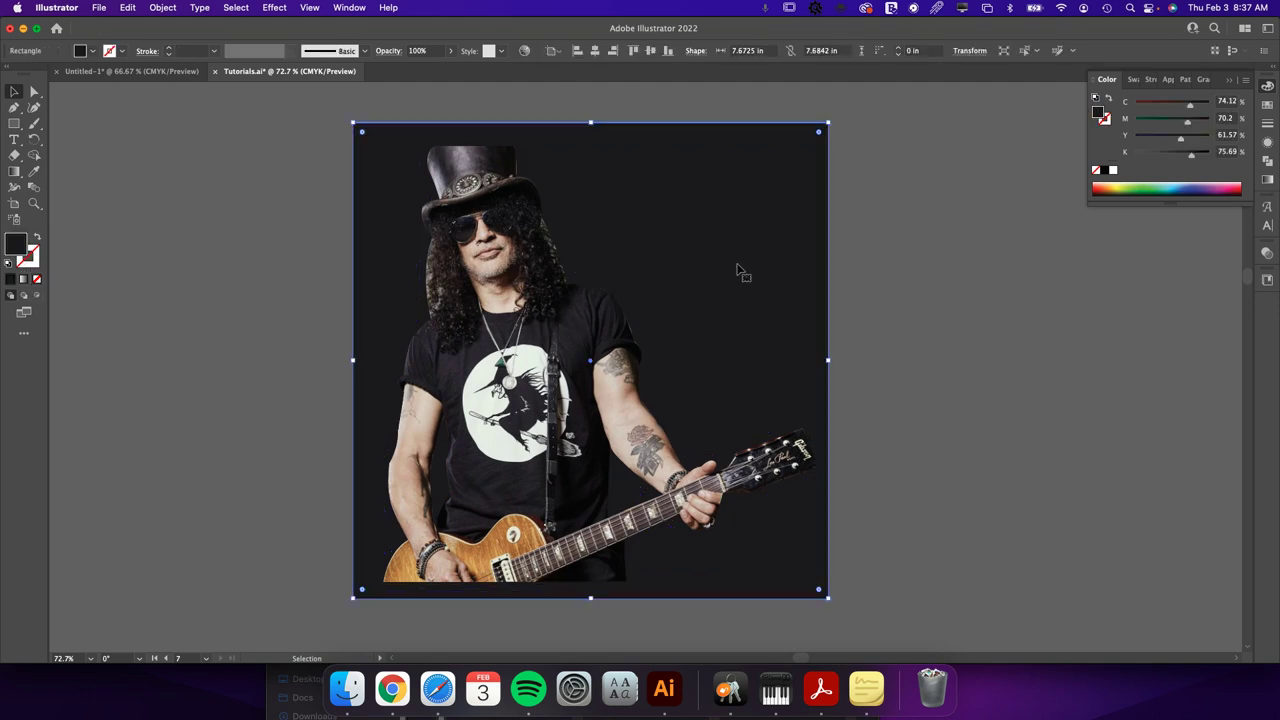
pyautogui.press('Delete')
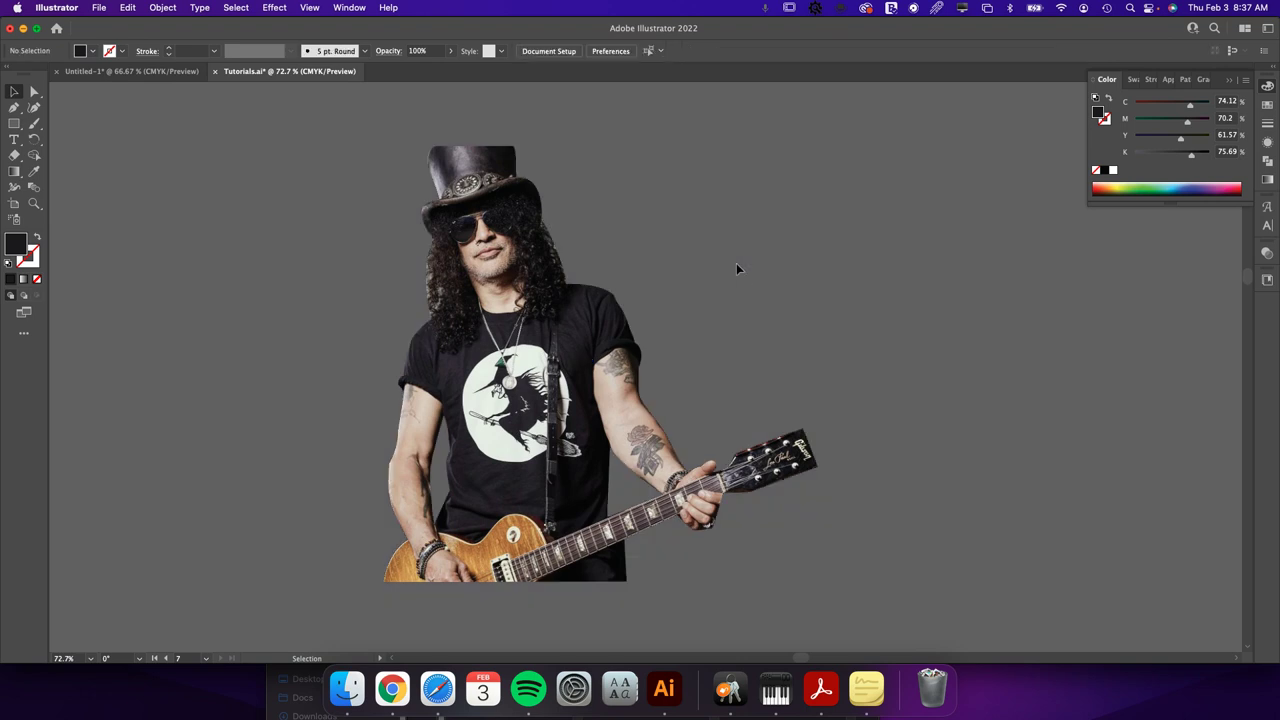
# Step: Release the guitarist photo's clipping mask to reveal the full wooden-wall background
pyautogui.click(514, 319)
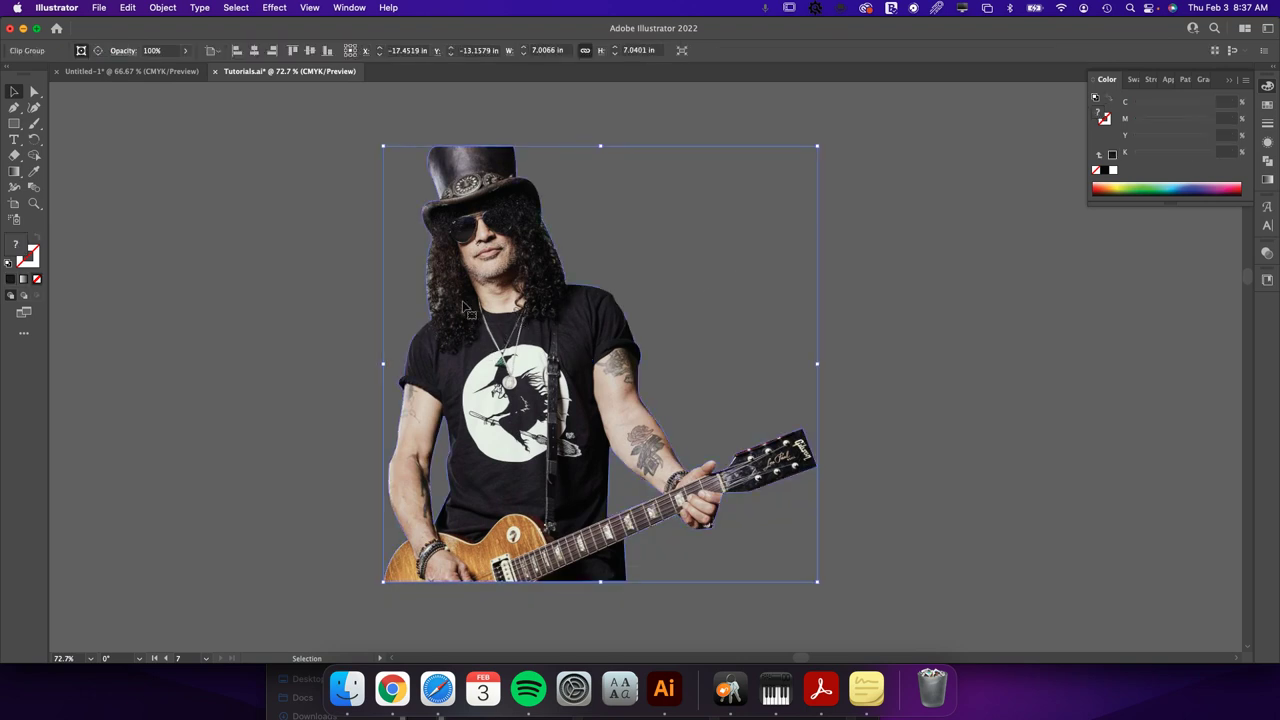
pyautogui.scroll(-2, 515, 365)
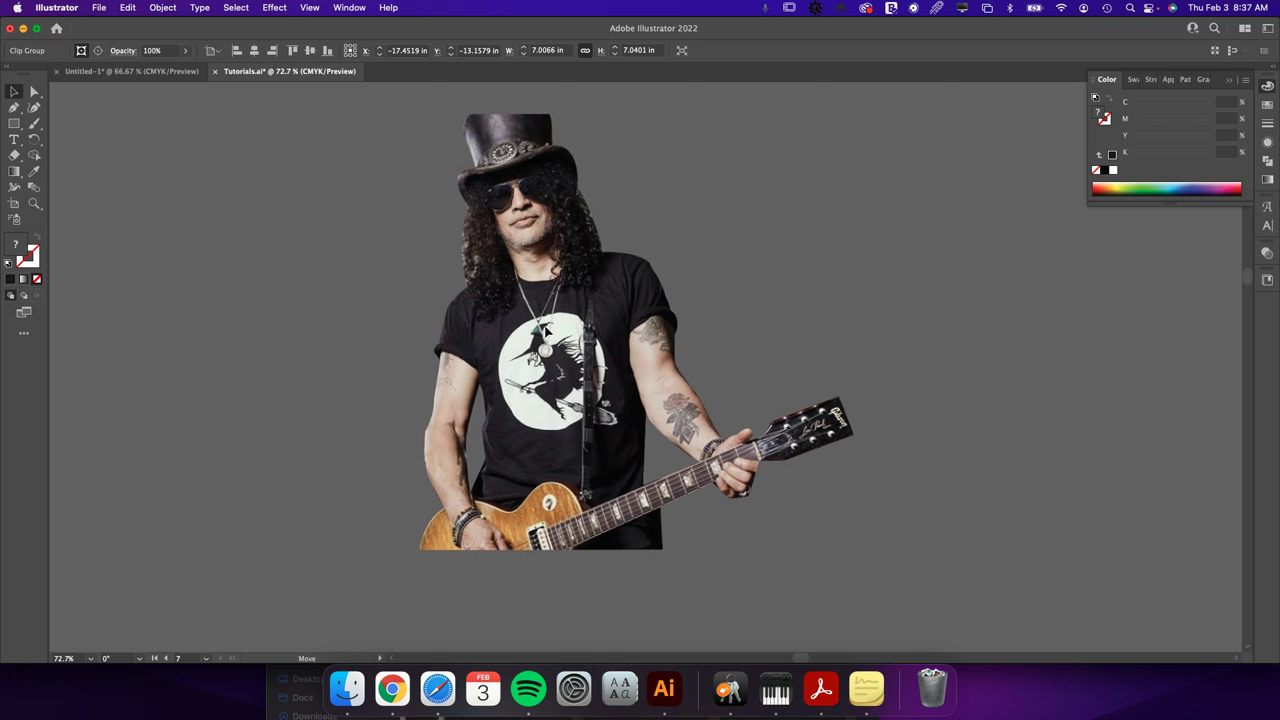
pyautogui.rightClick(543, 293)
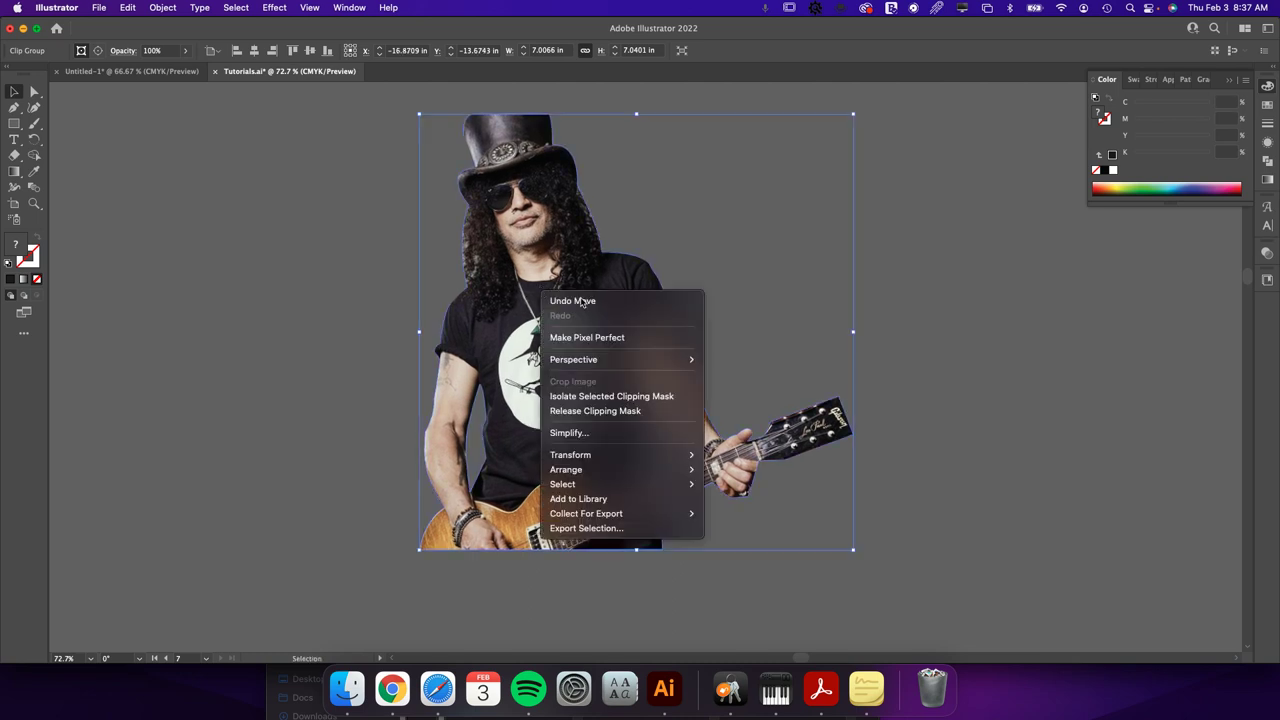
pyautogui.click(596, 411)
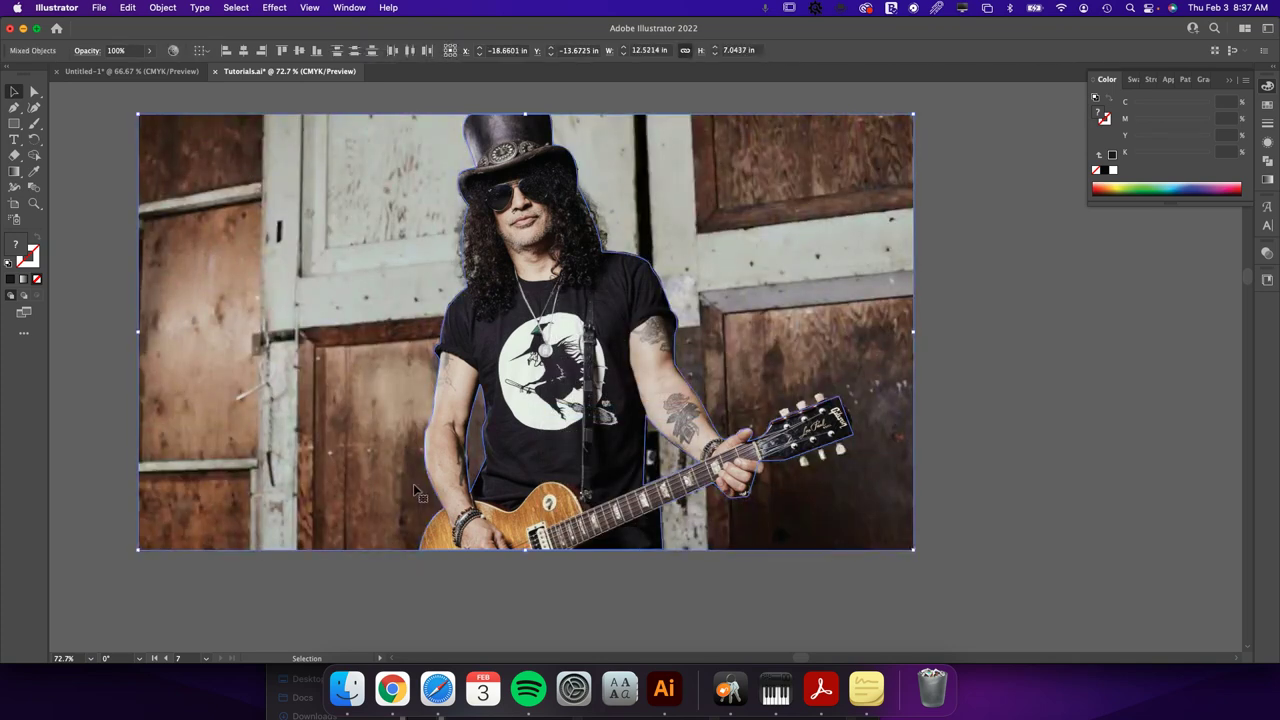
# Step: Give the guitarist's compound-path outline a blue stroke with a 4 pt weight
pyautogui.click(661, 339)
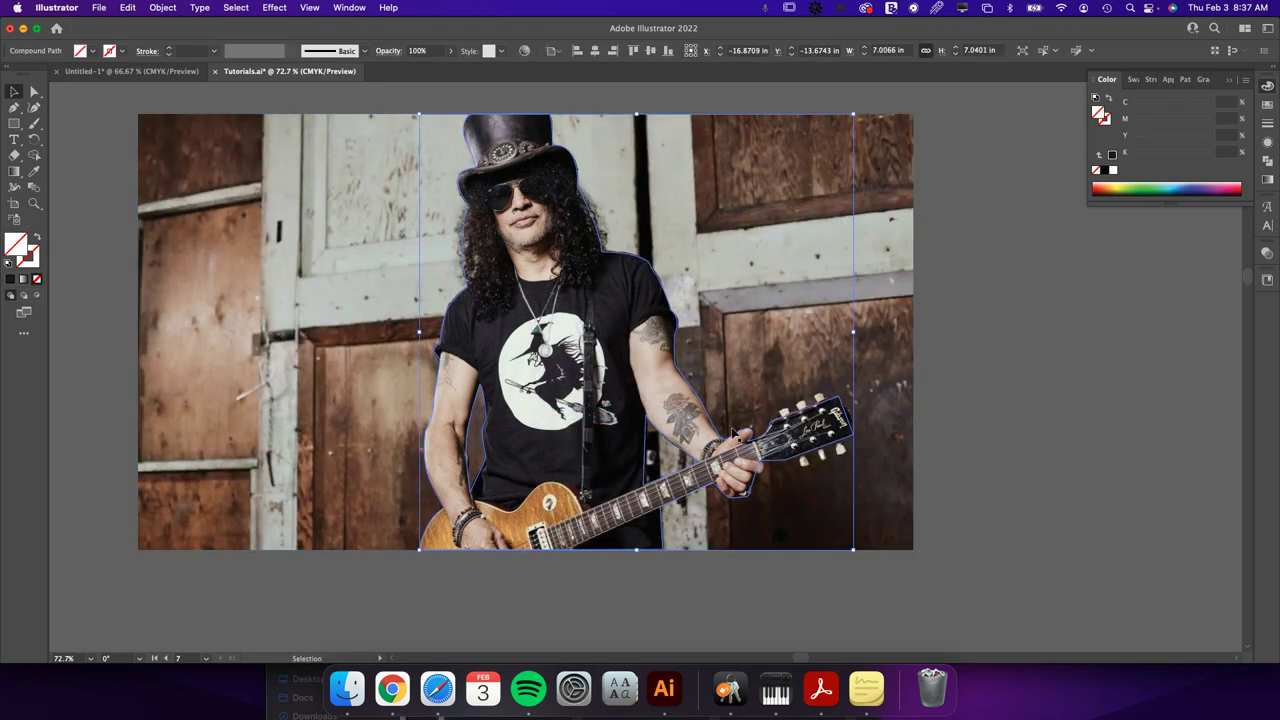
pyautogui.click(30, 261)
pyautogui.click(1178, 186)
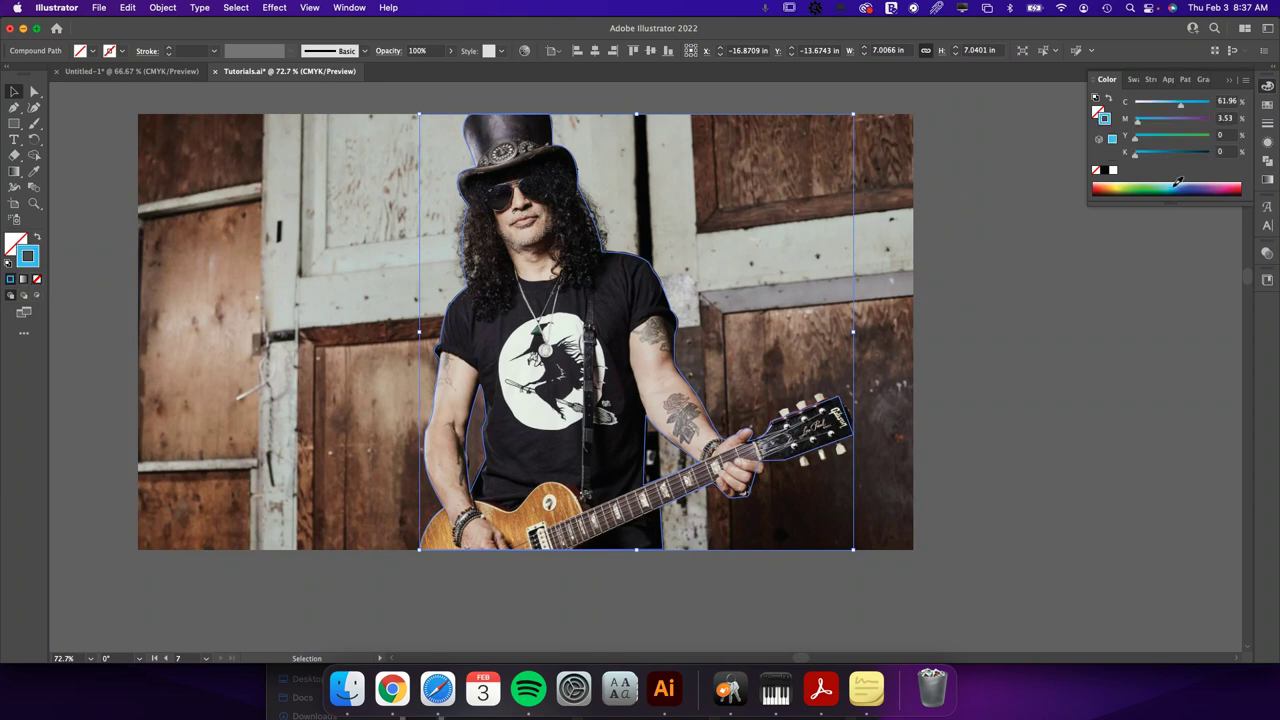
pyautogui.click(1267, 124)
pyautogui.click(1197, 100)
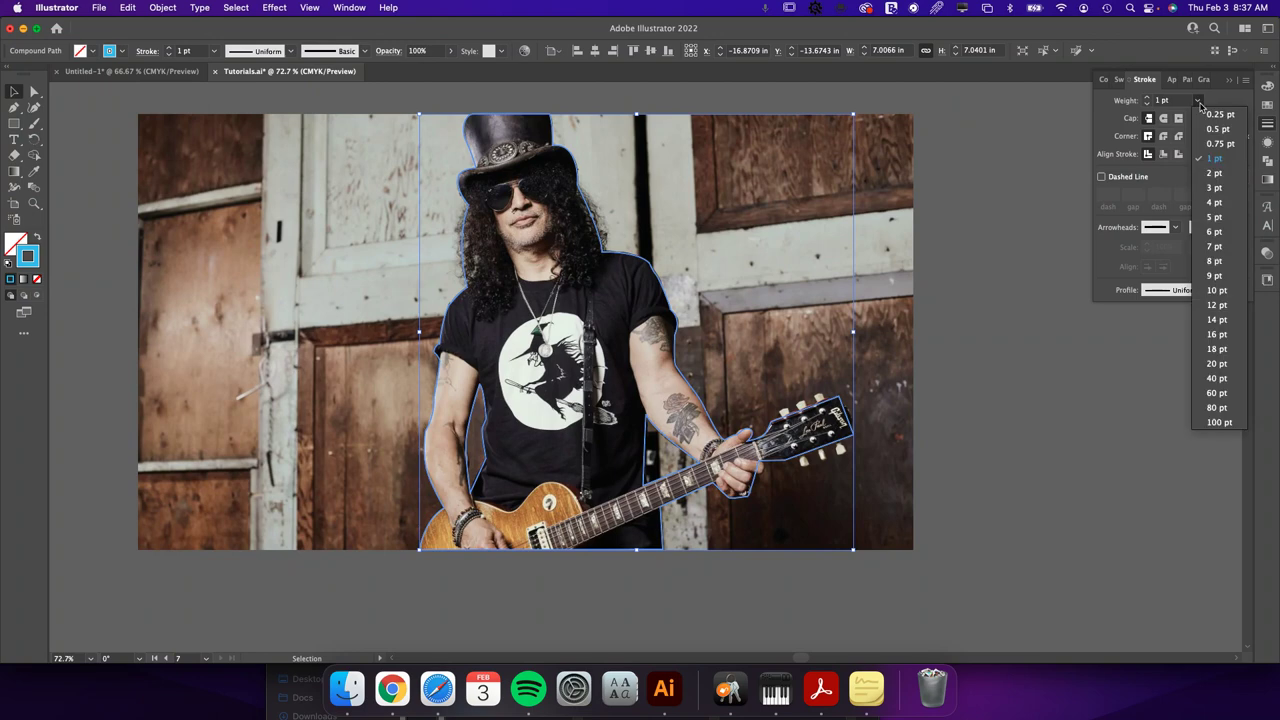
pyautogui.click(1215, 204)
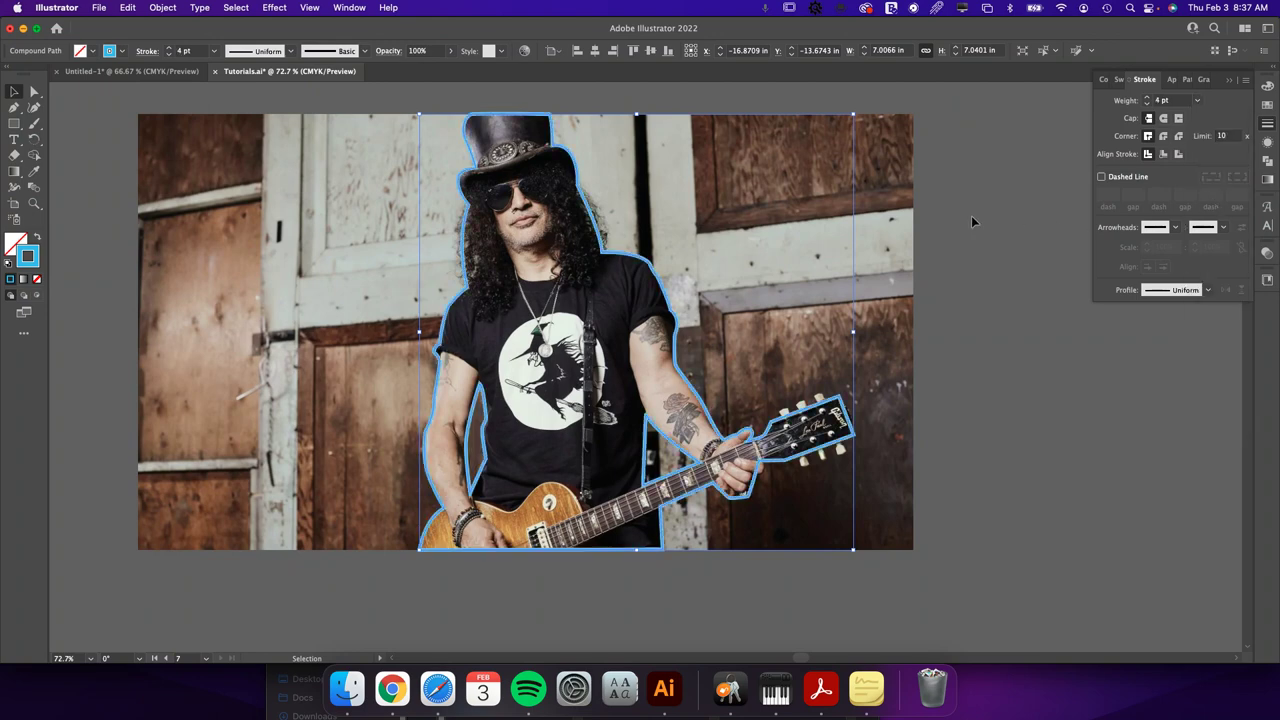
pyautogui.click(685, 378)
# Step: Draw a rectangle across the upper half of the photo
pyautogui.click(14, 123)
pyautogui.moveTo(166, 95); pyautogui.dragTo(910, 355)
pyautogui.press('v')
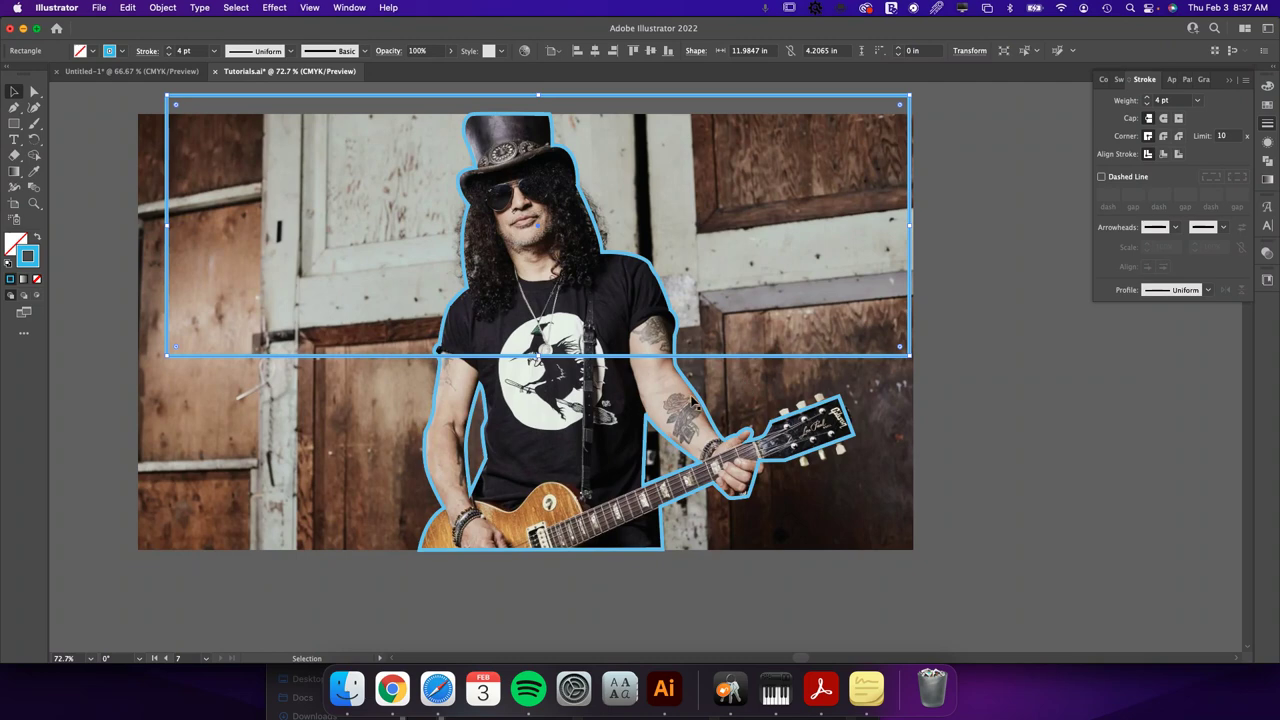
# Step: Try subtracting the rectangle from the outline with Pathfinder, undo it, and deselect
pyautogui.press('super+a')
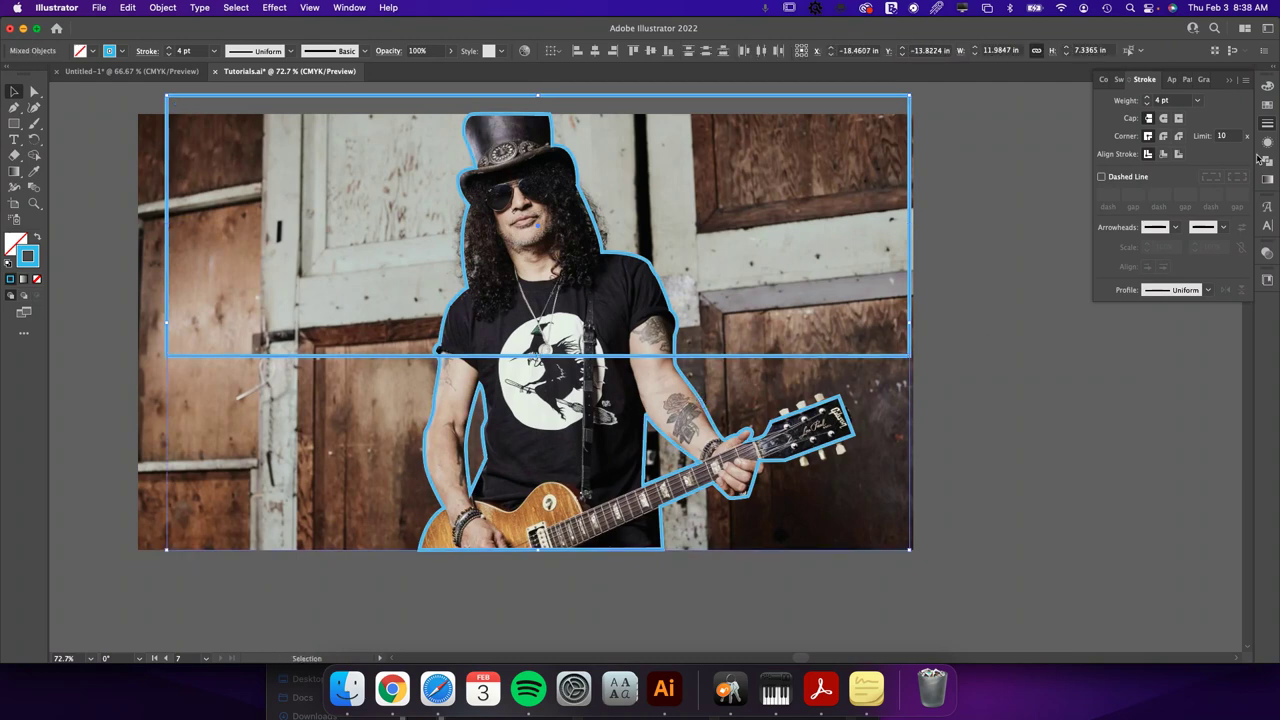
pyautogui.click(1267, 162)
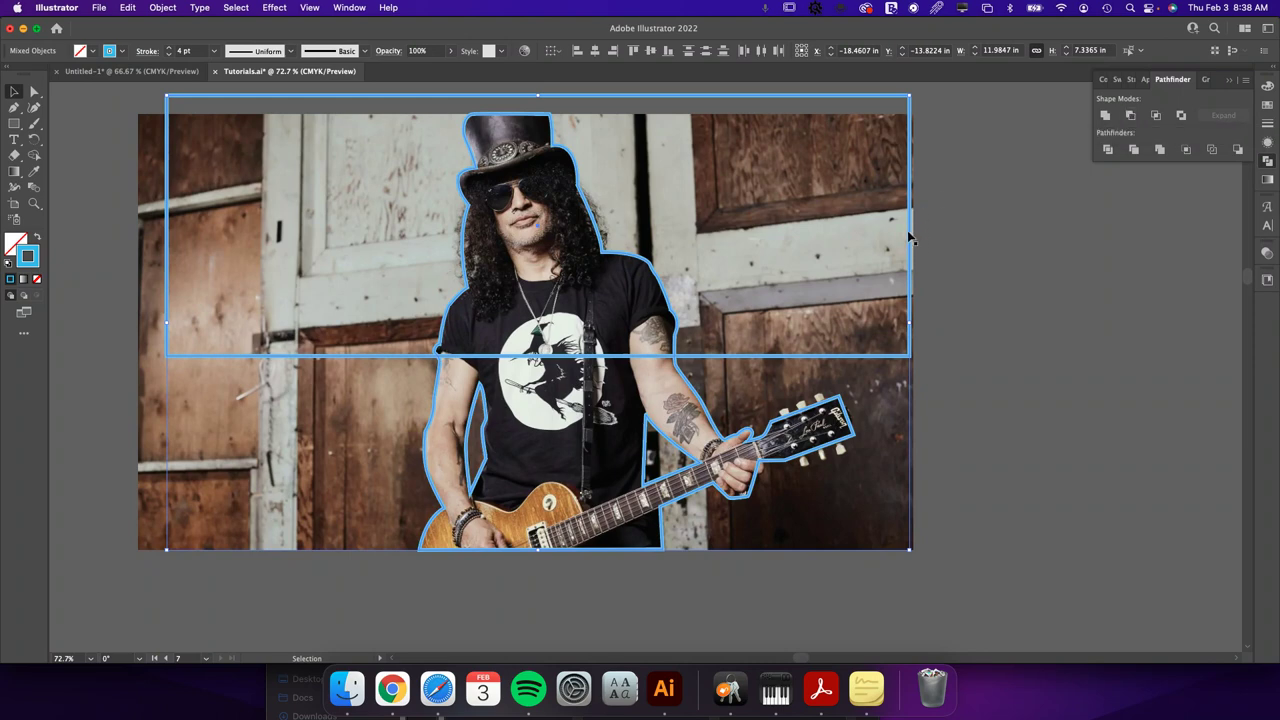
pyautogui.click(1131, 117)
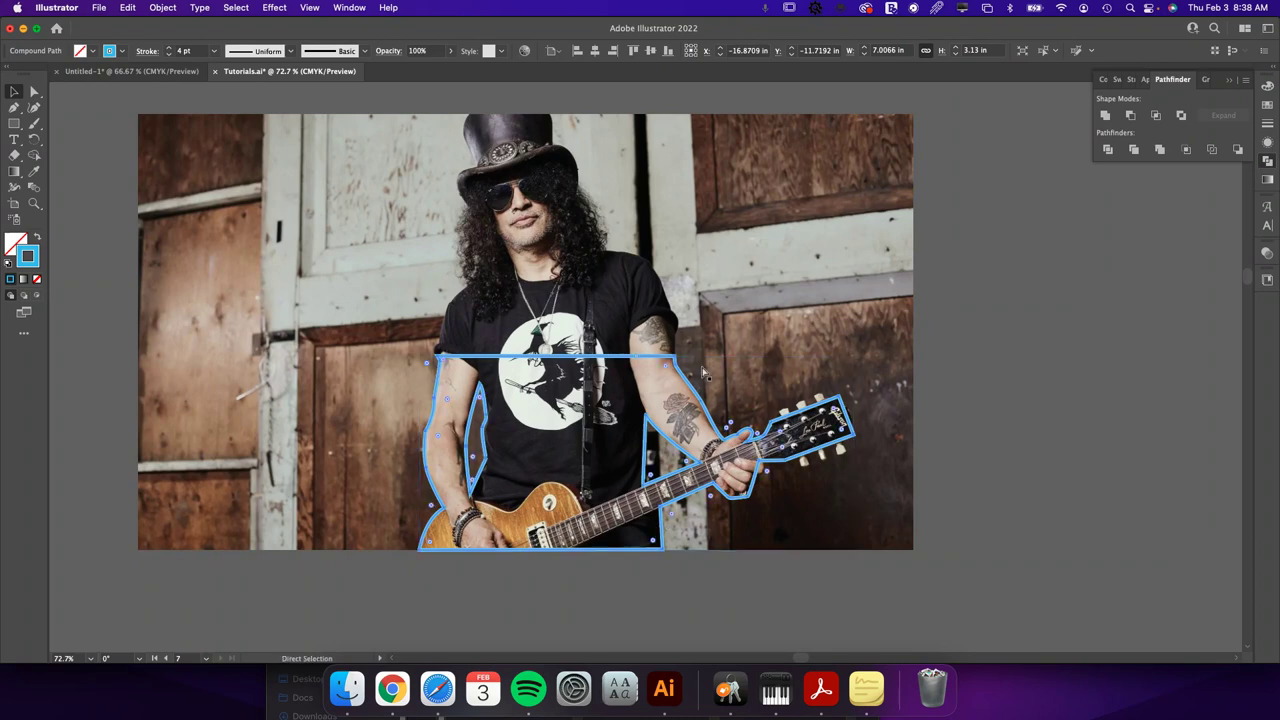
pyautogui.press('a')
pyautogui.hotkey('ctrl', 'z')
pyautogui.press('v')
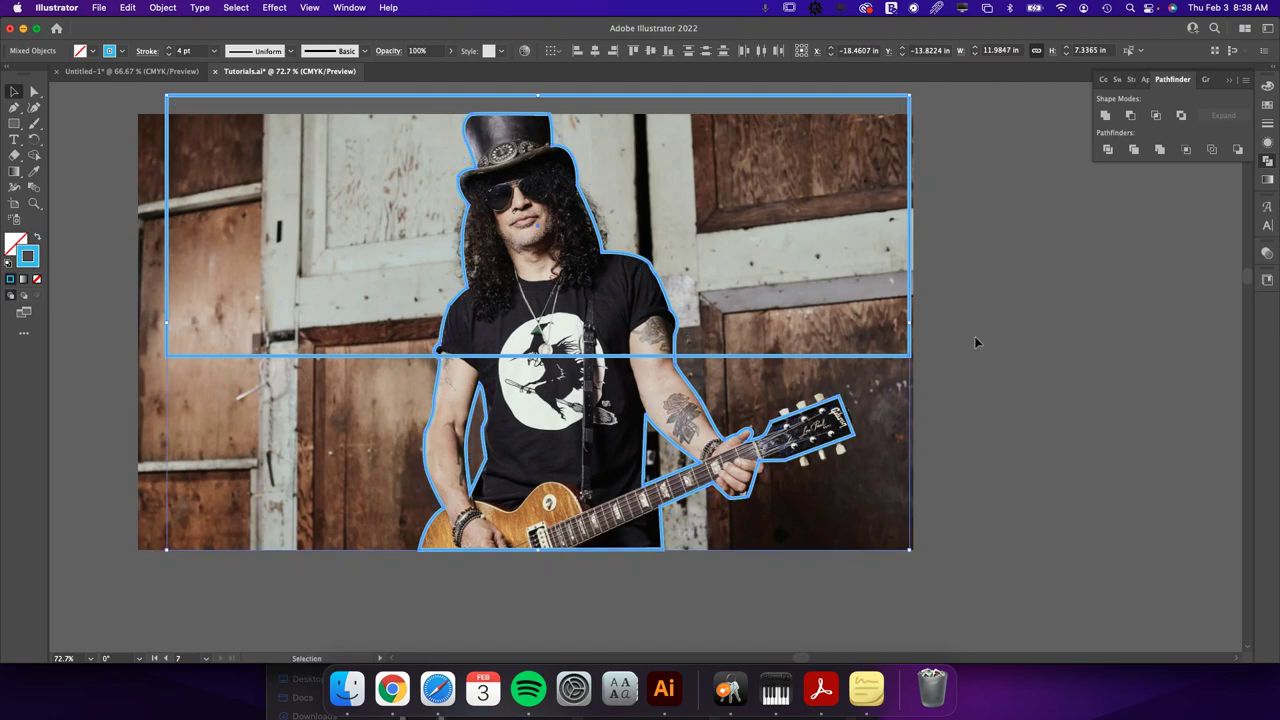
pyautogui.click(981, 337)
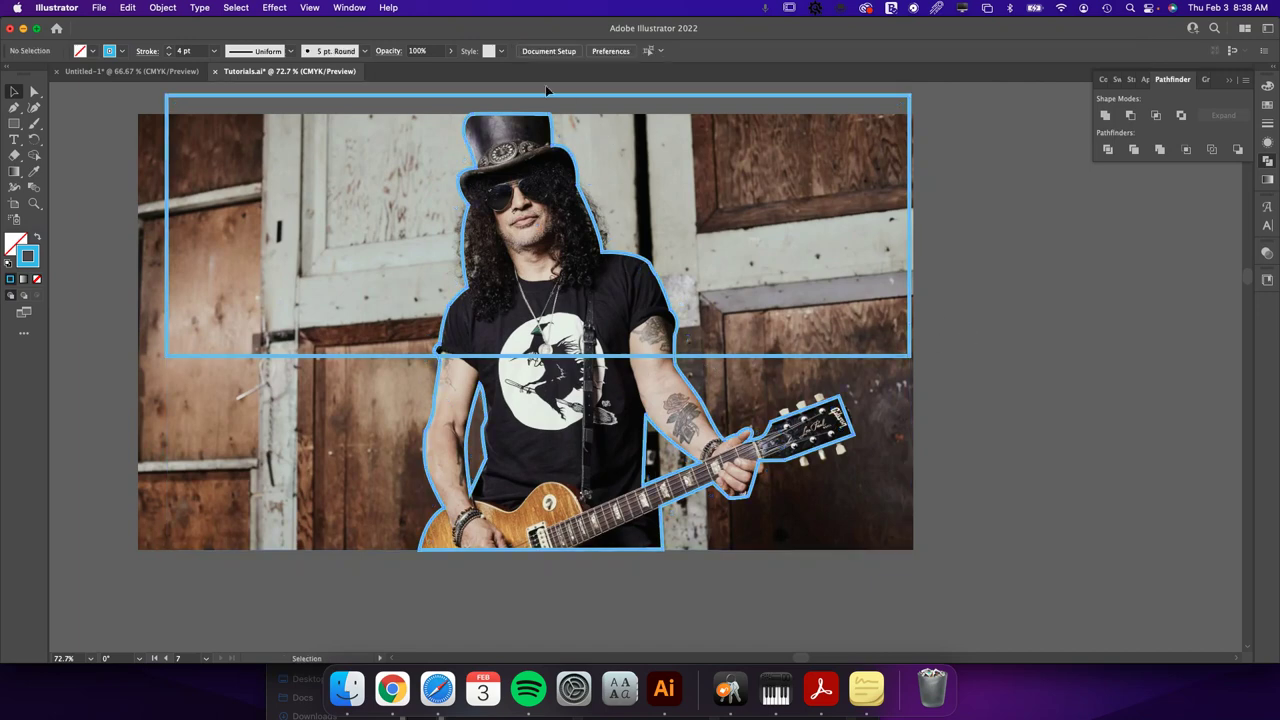
# Step: Move the rectangle down over the photo's lower part and send it backward
pyautogui.click(545, 96)
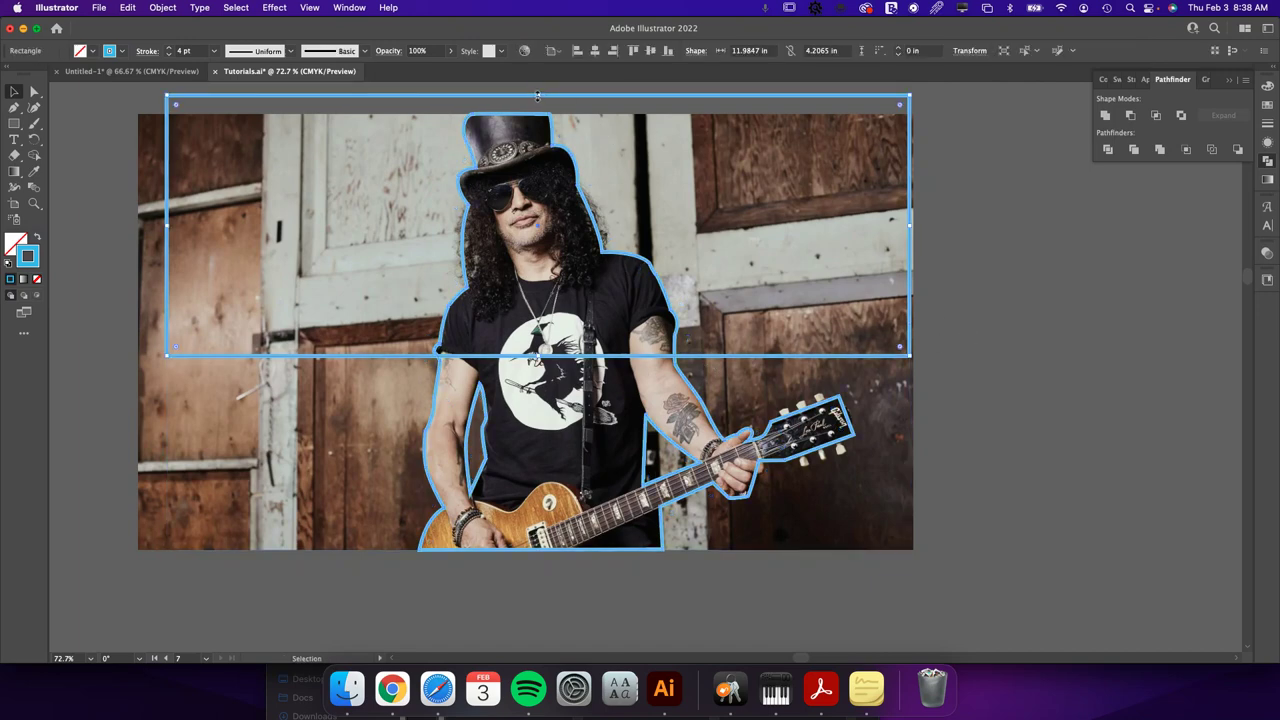
pyautogui.moveTo(538, 96); pyautogui.dragTo(550, 577)
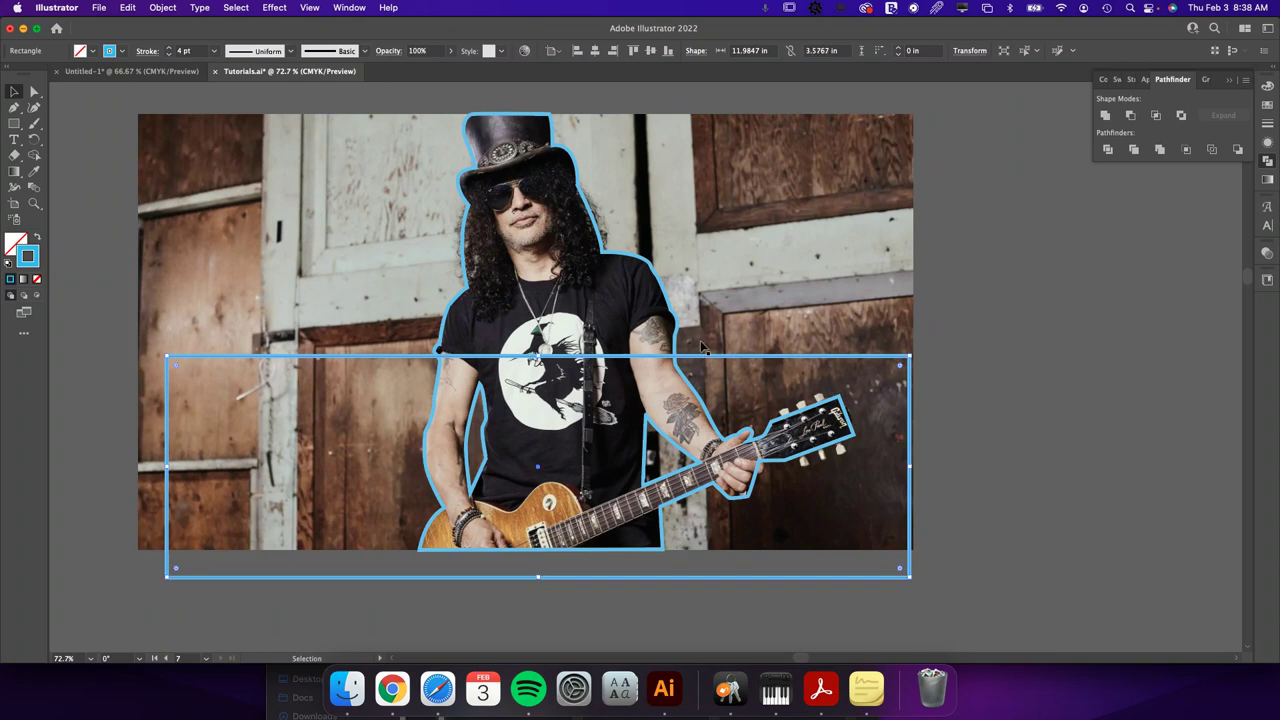
pyautogui.press('super+shift+bracketleft')
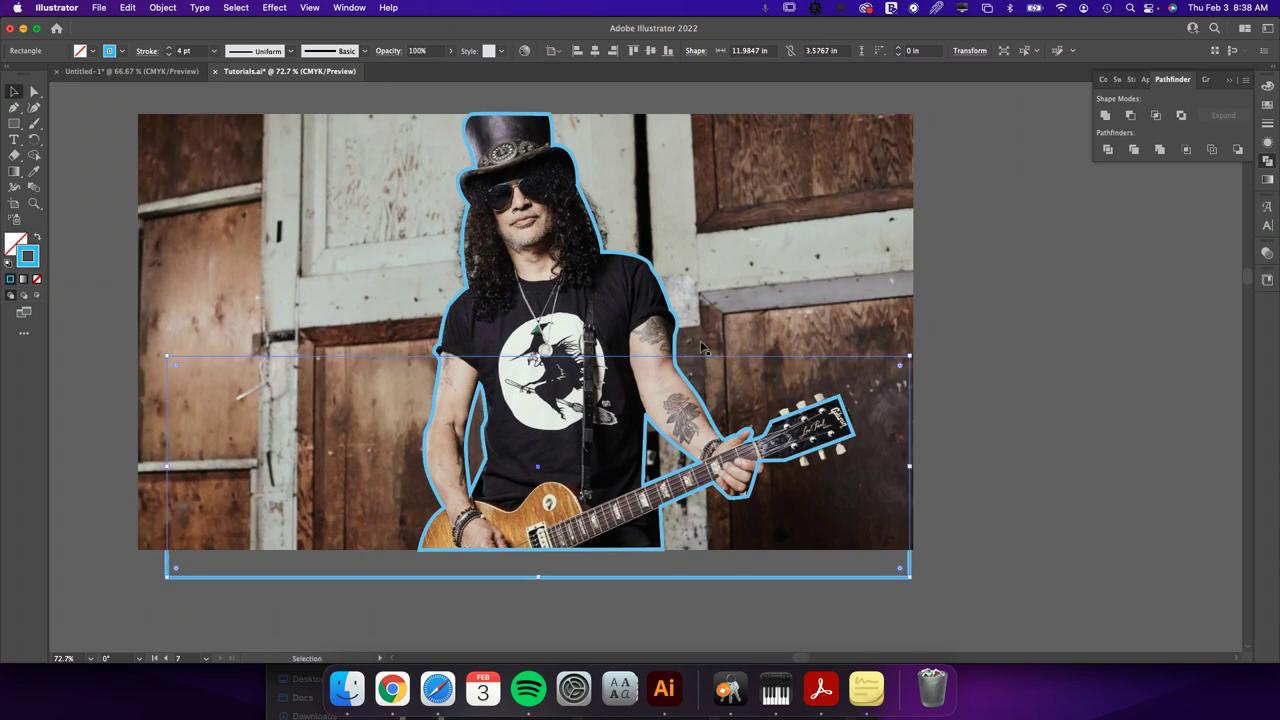
# Step: Apply Pathfinder Minus Front to the outline and rectangle, keeping the hat, head and upper body
pyautogui.keyDown('shift'); pyautogui.click(678, 334); pyautogui.keyUp('shift')
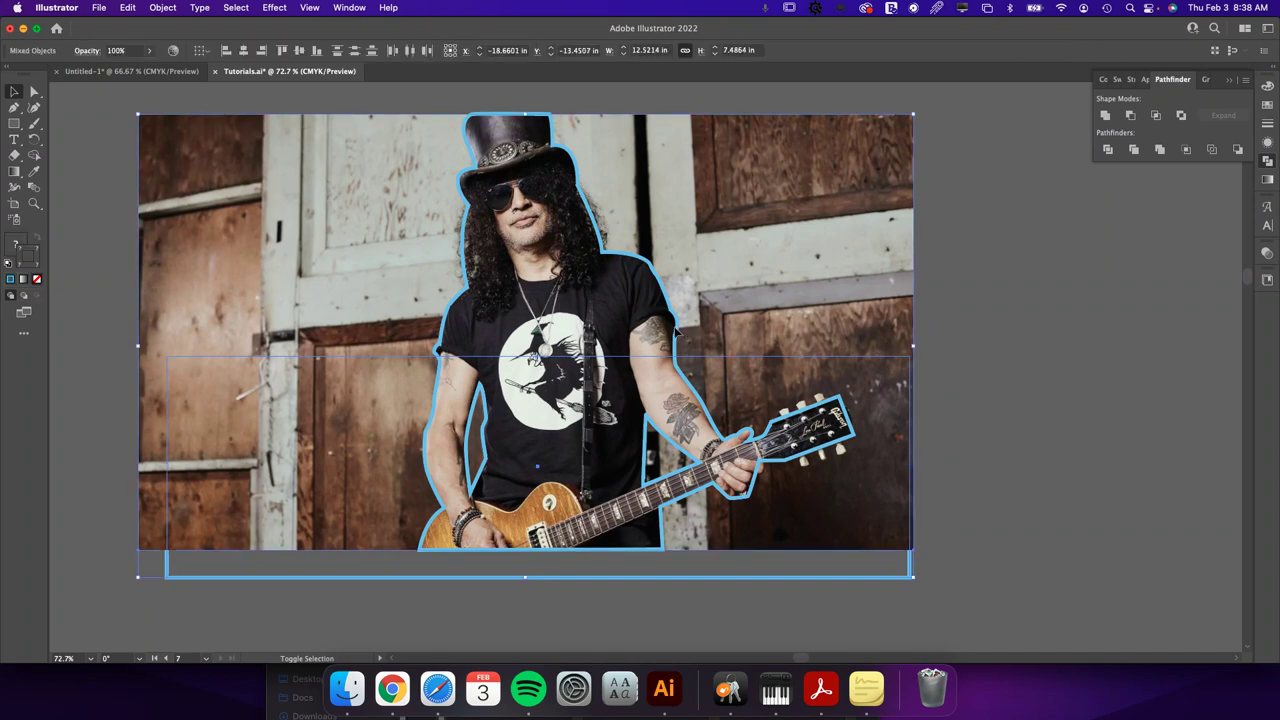
pyautogui.keyDown('shift'); pyautogui.click(678, 334); pyautogui.keyUp('shift')
pyautogui.keyDown('shift'); pyautogui.click(678, 334); pyautogui.keyUp('shift')
pyautogui.keyDown('shift'); pyautogui.click(678, 334); pyautogui.keyUp('shift')
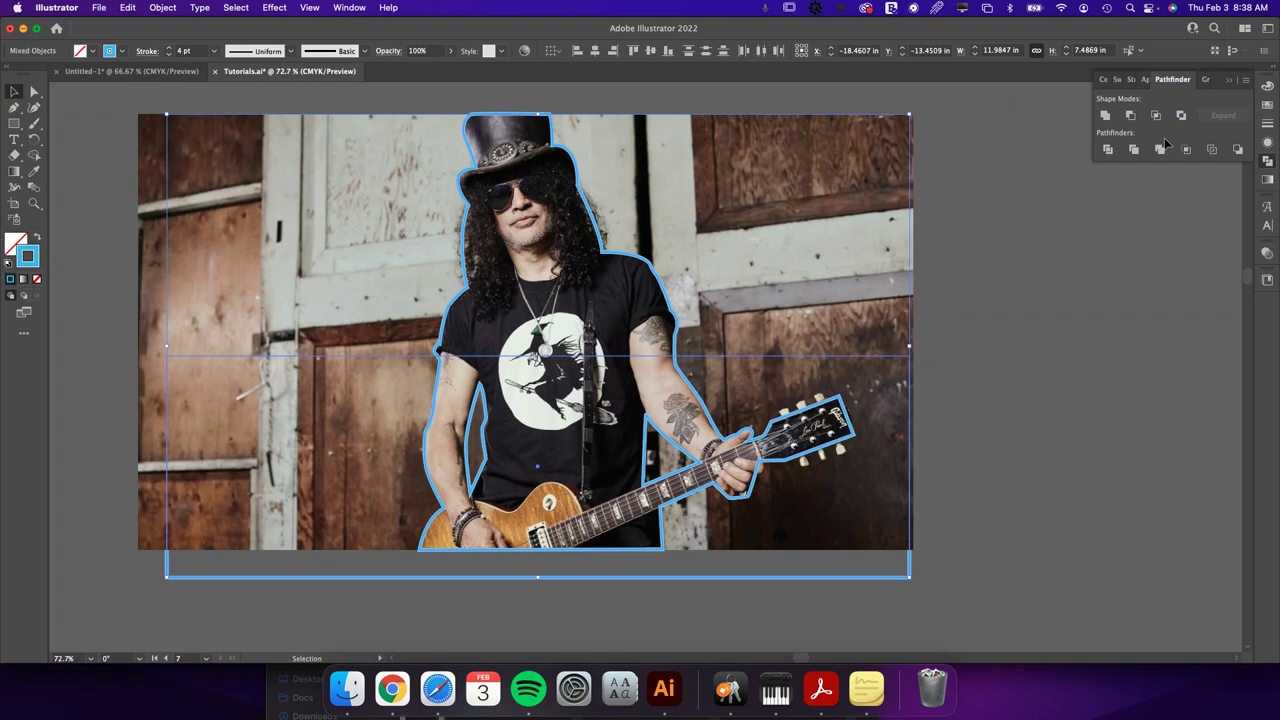
pyautogui.click(1131, 116)
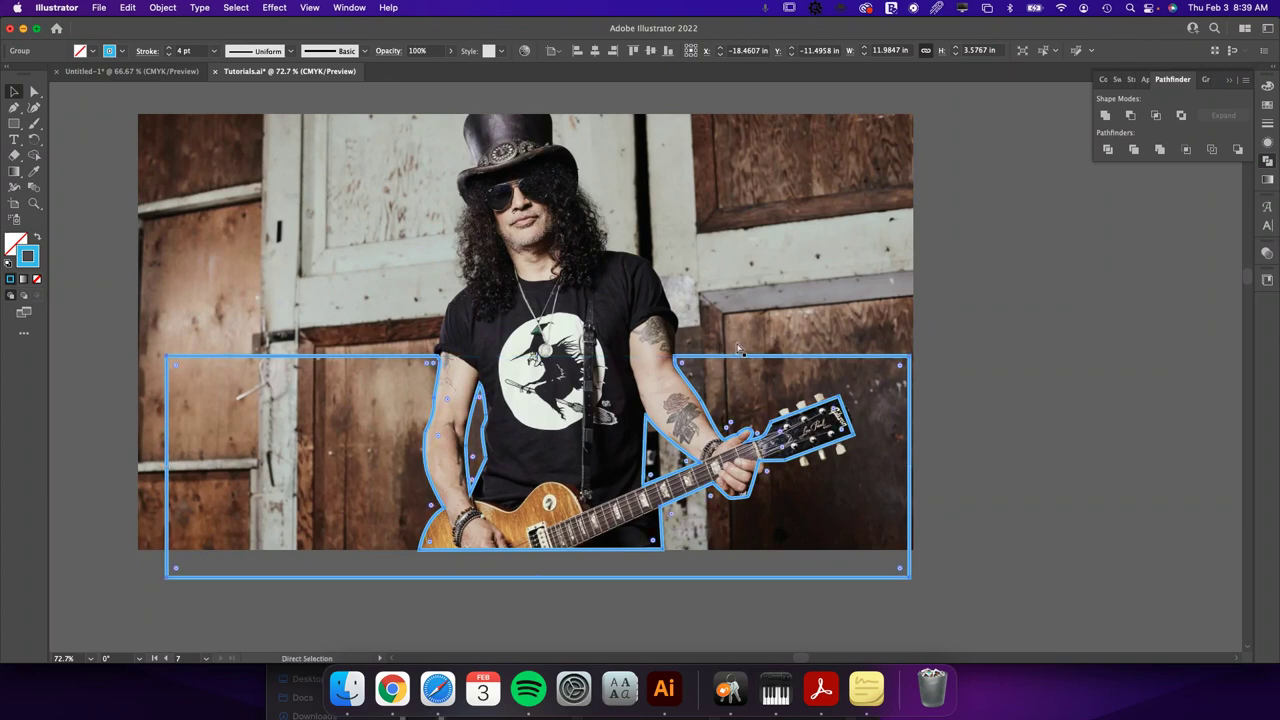
pyautogui.press('super+a')
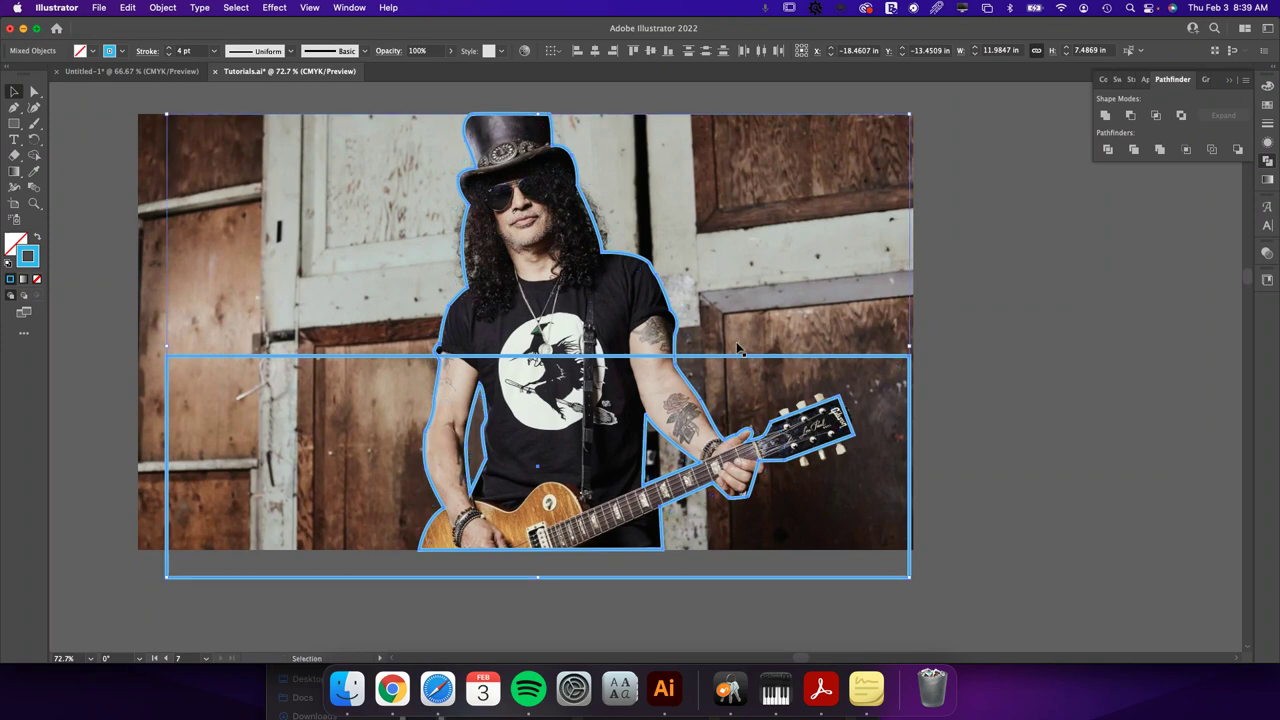
pyautogui.click(1131, 116)
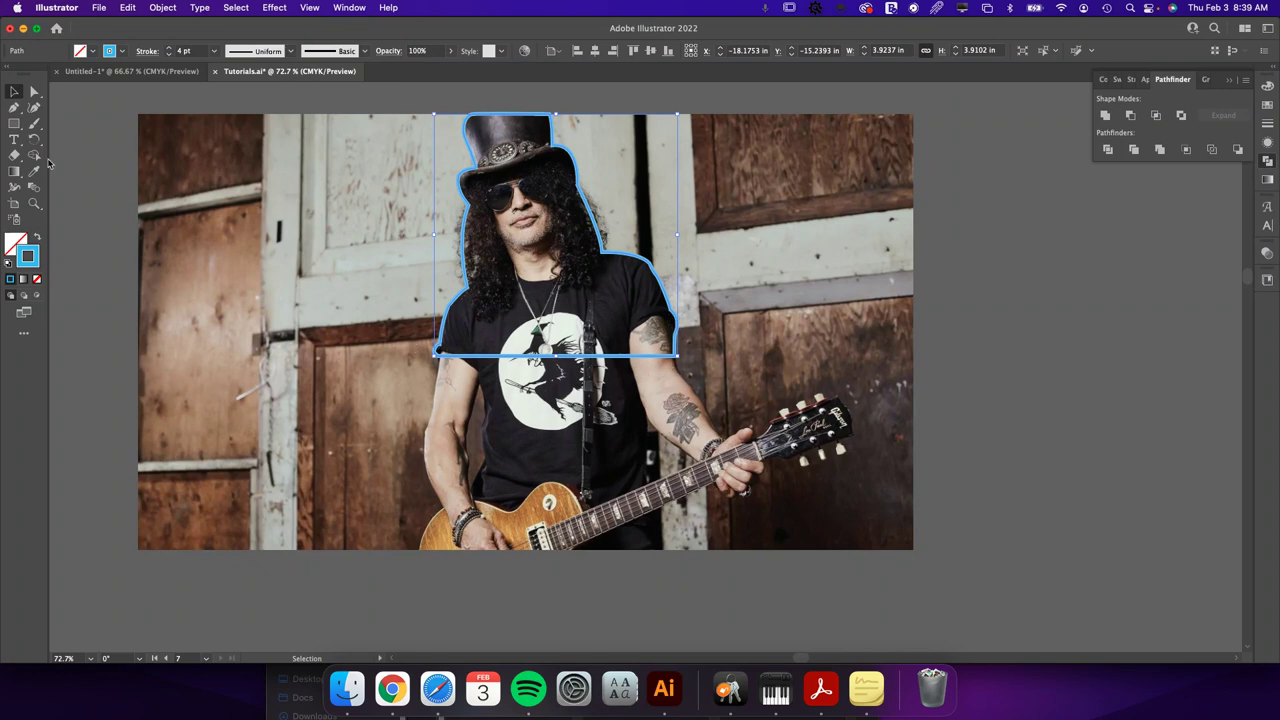
# Step: Draw a rectangle band across the photo's bottom and unite it with the upper-body outline
pyautogui.click(14, 123)
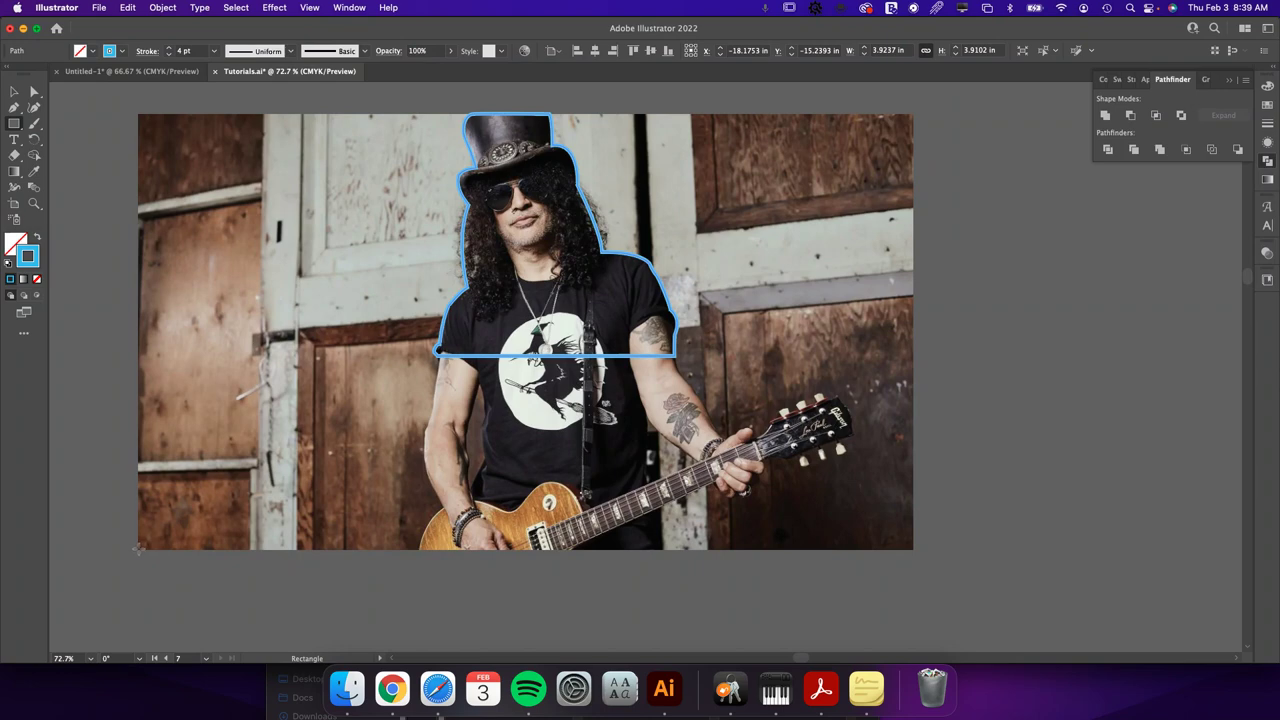
pyautogui.moveTo(139, 548)
pyautogui.mouseDown()
pyautogui.moveTo(877, 477)
pyautogui.moveTo(940, 411)
pyautogui.moveTo(913, 351)
pyautogui.mouseUp()
pyautogui.press('v')
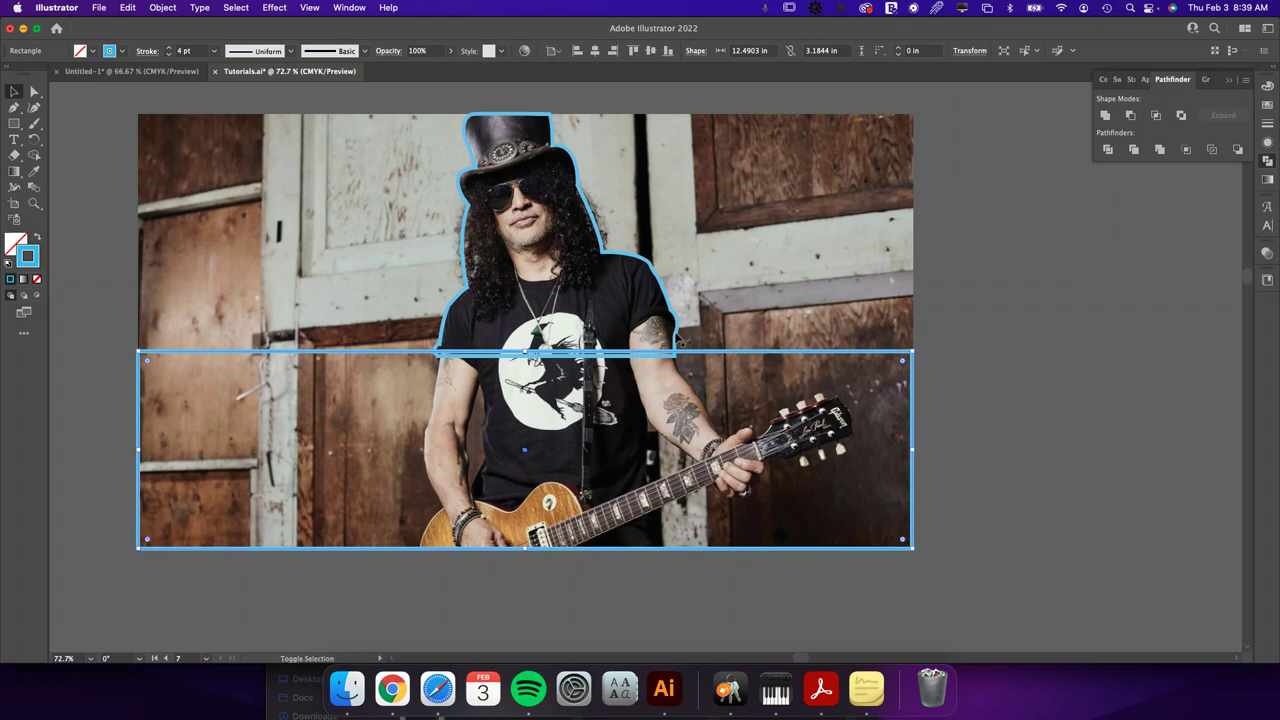
pyautogui.keyDown('shift'); pyautogui.click(678, 340); pyautogui.keyUp('shift')
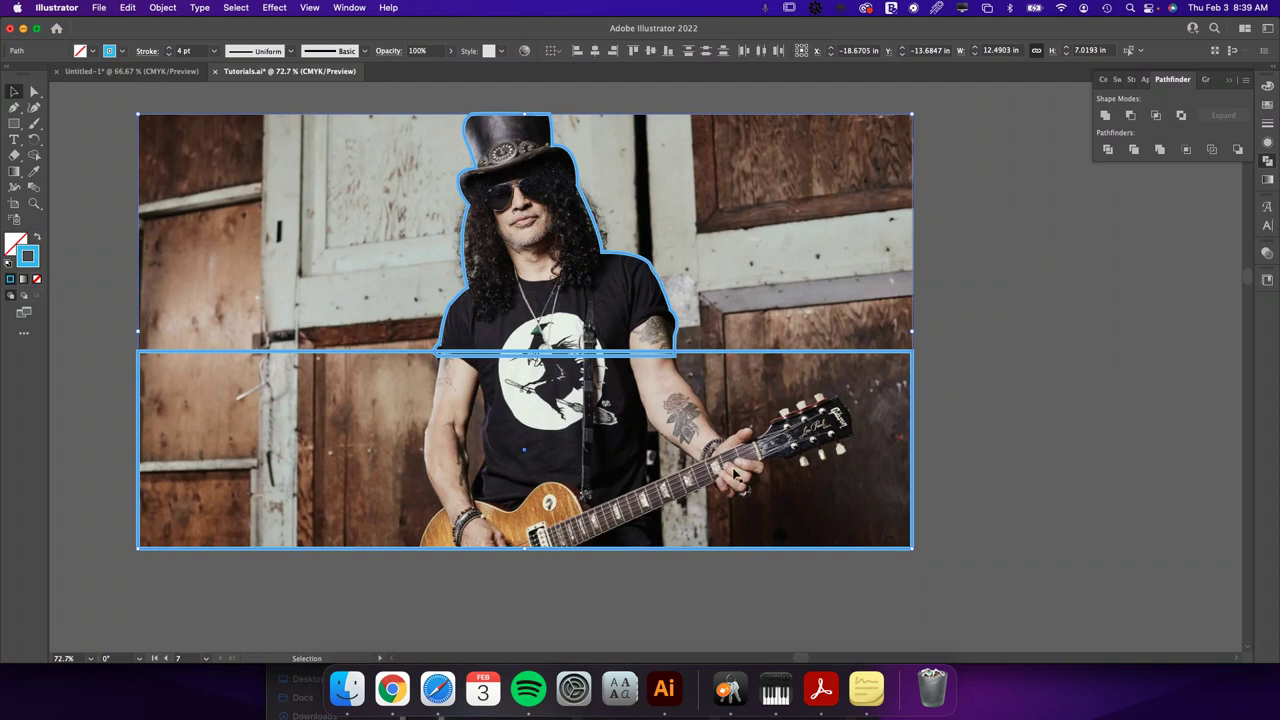
pyautogui.click(1106, 117)
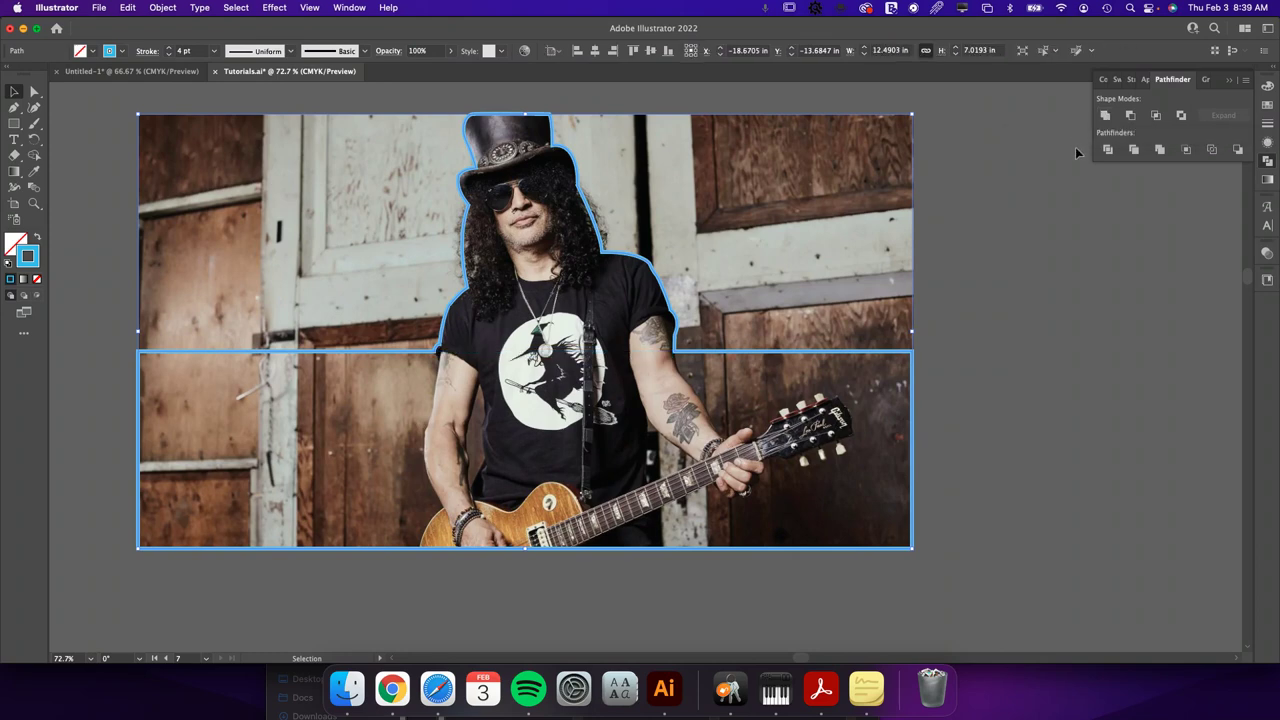
# Step: Make a clipping mask of the photo with the combined shape, then deselect to view
pyautogui.keyDown('shift'); pyautogui.click(715, 190); pyautogui.keyUp('shift')
pyautogui.rightClick(616, 299)
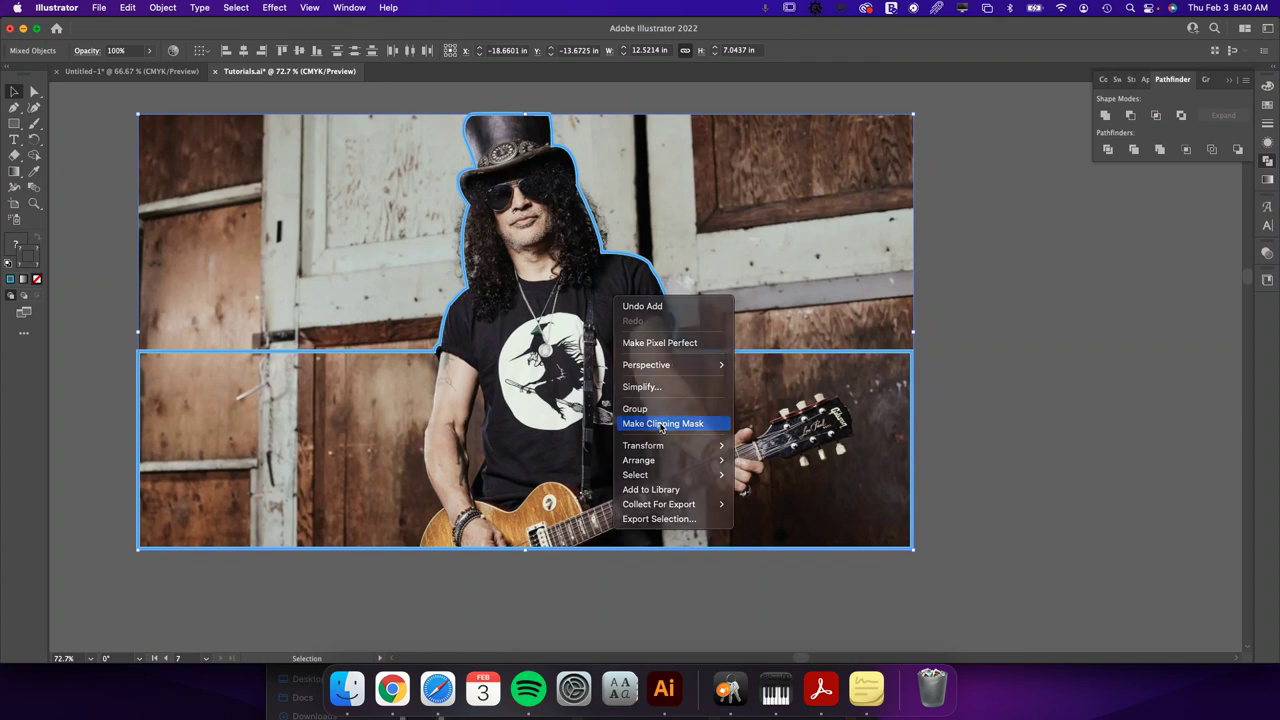
pyautogui.click(661, 425)
pyautogui.click(963, 399)
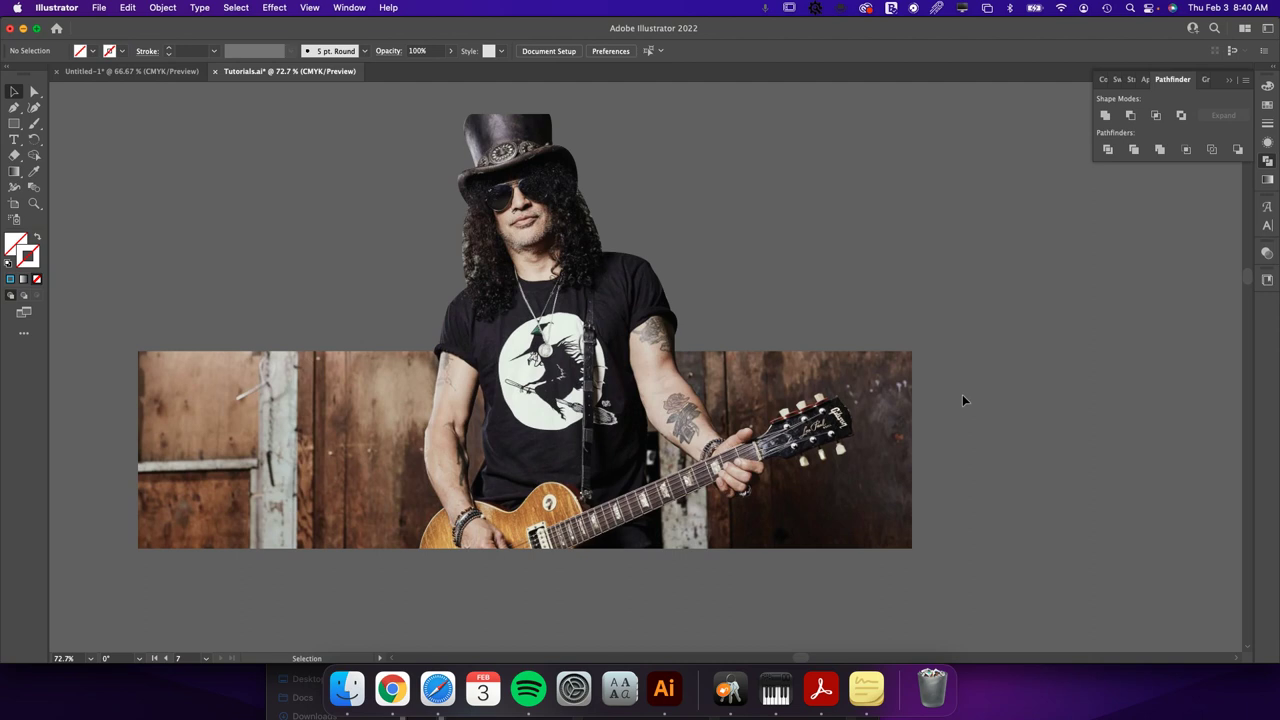
pyautogui.scroll(2, 963, 400)
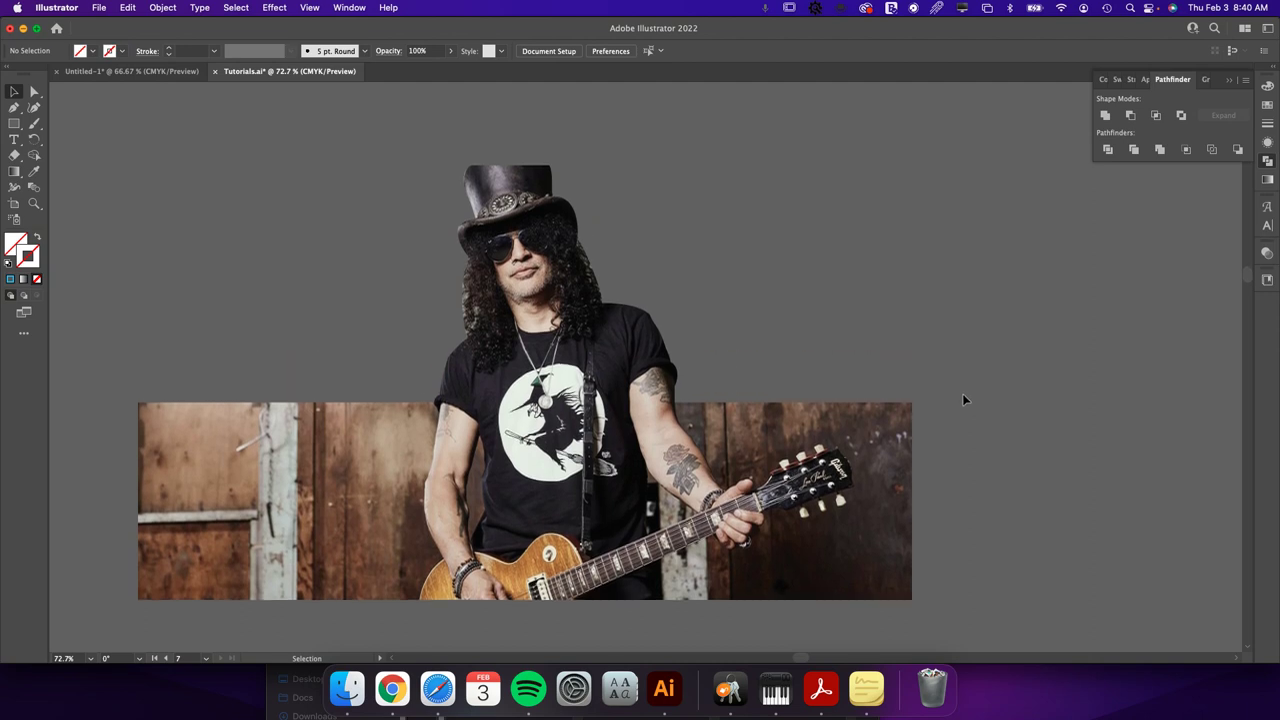